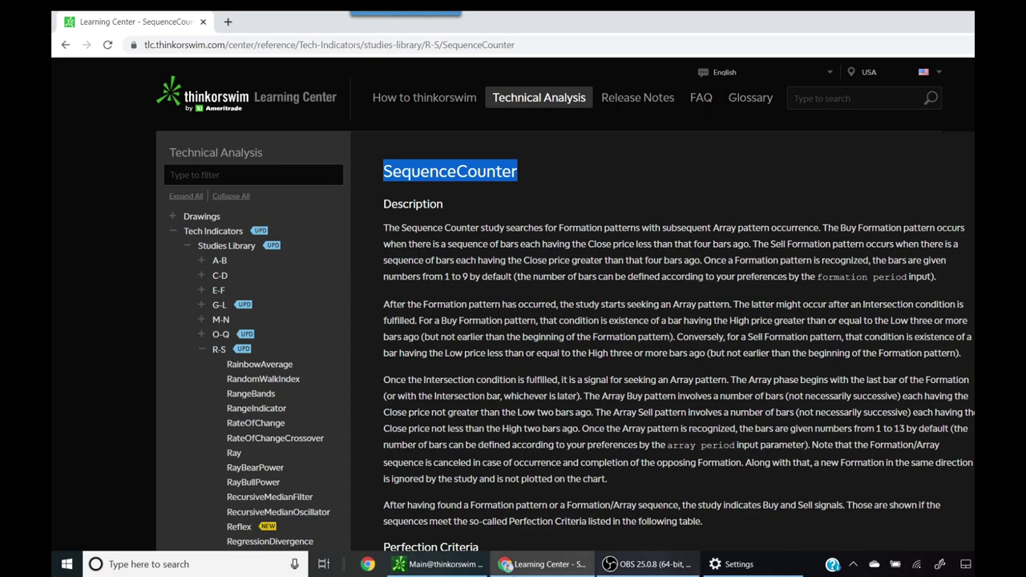
Step: Read the SequenceCounter reference page from the description through the perfection criteria to the Plots table
mouse_move(442, 565)
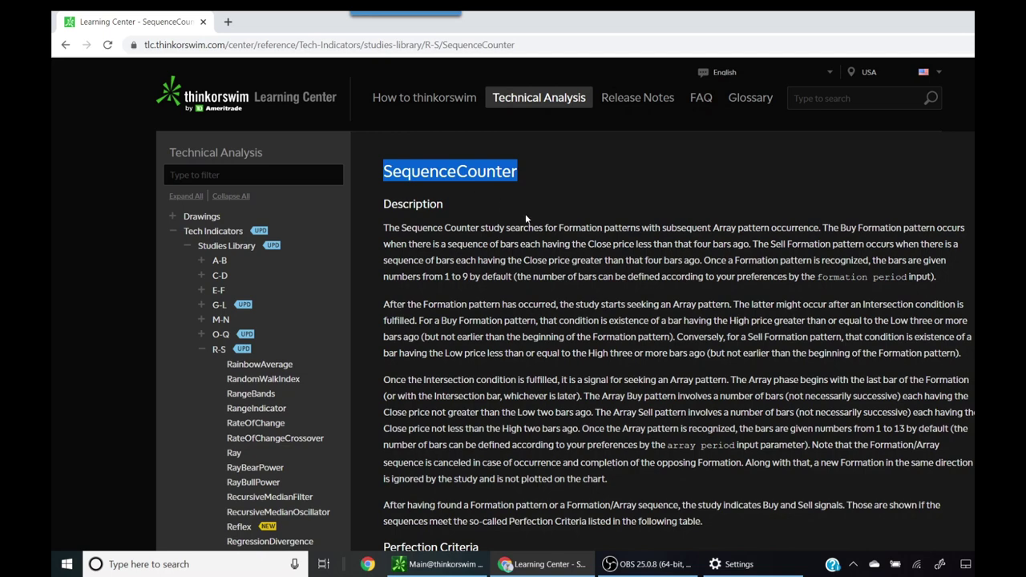
scroll(582, 295, "down", 3)
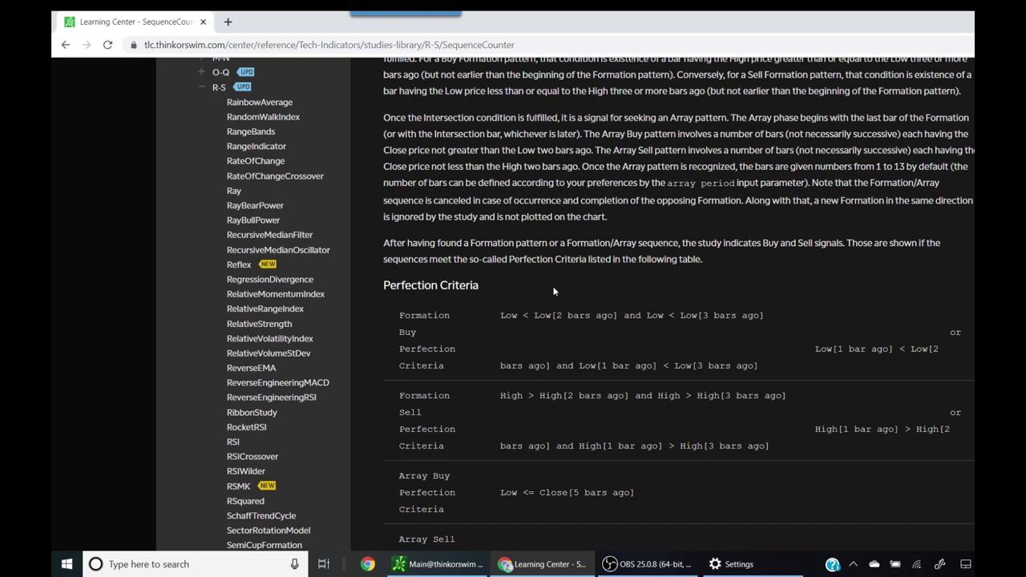
scroll(557, 277, "down", 3)
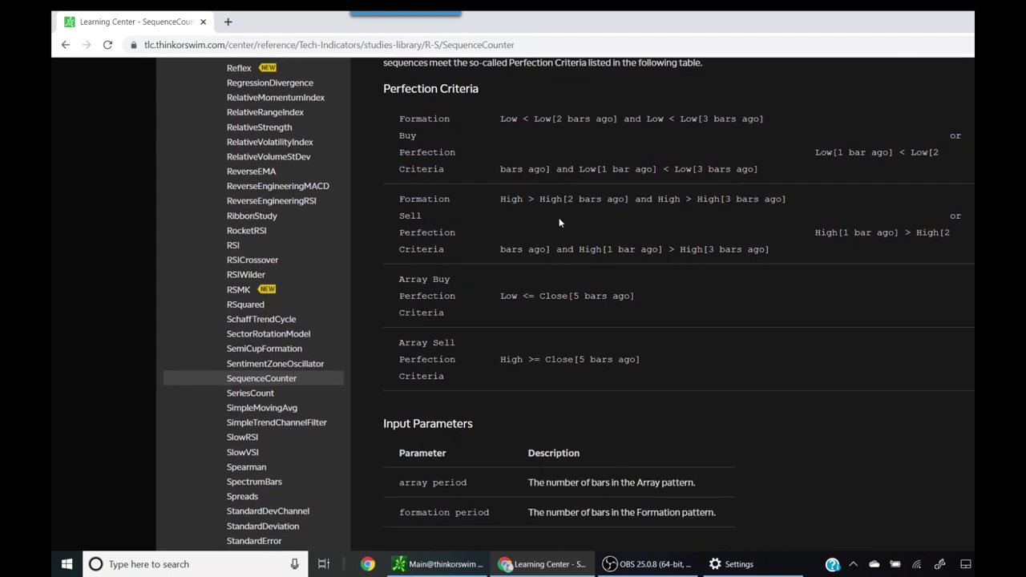
scroll(557, 222, "down", 2)
scroll(555, 227, "down", 3)
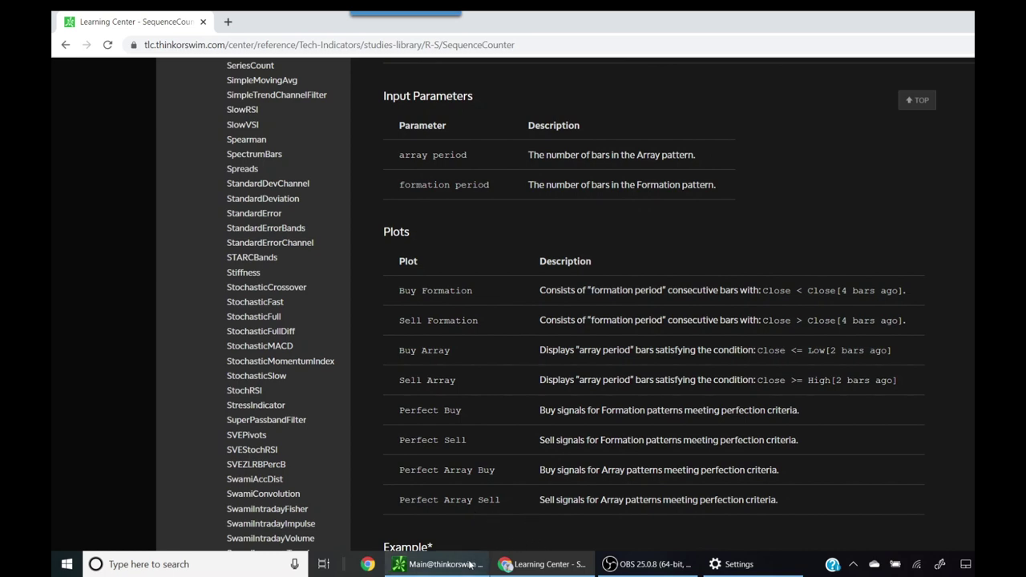
Step: Switch to thinkorswim and review the MSBSeqCounter_Alert script among the SPY chart's studies, leaving it unchanged
mouse_move(472, 567)
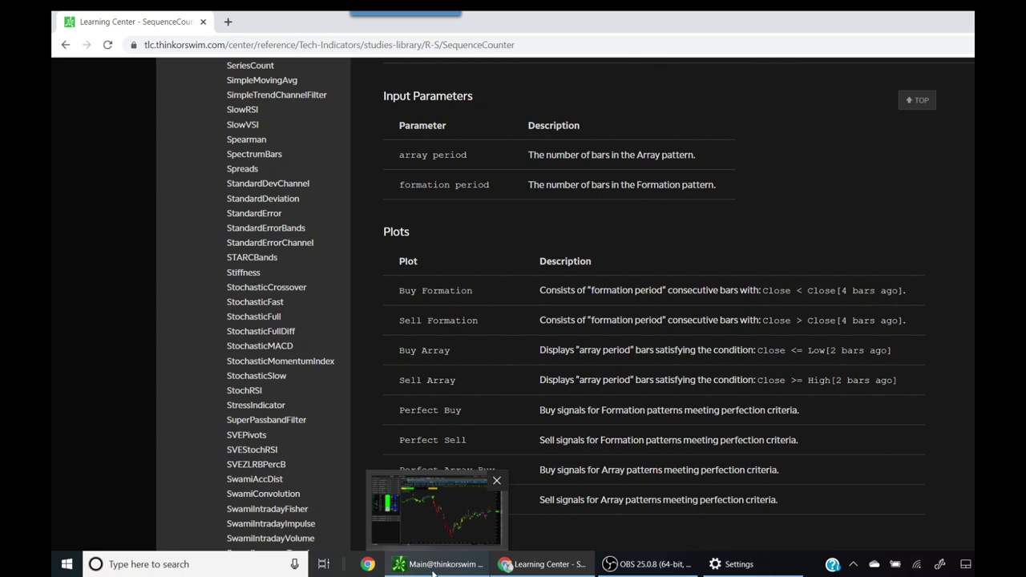
left_click(438, 564)
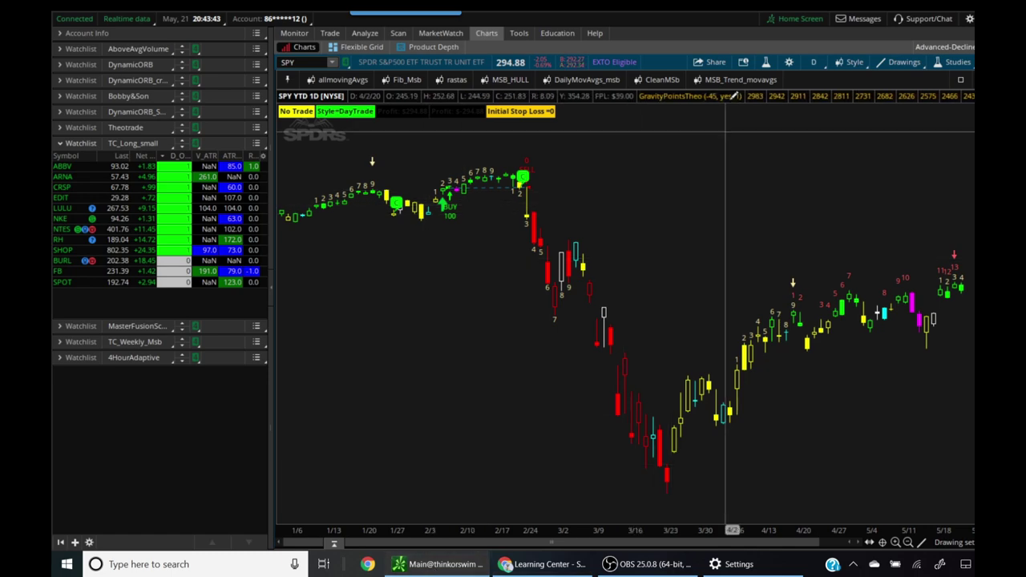
left_click(767, 62)
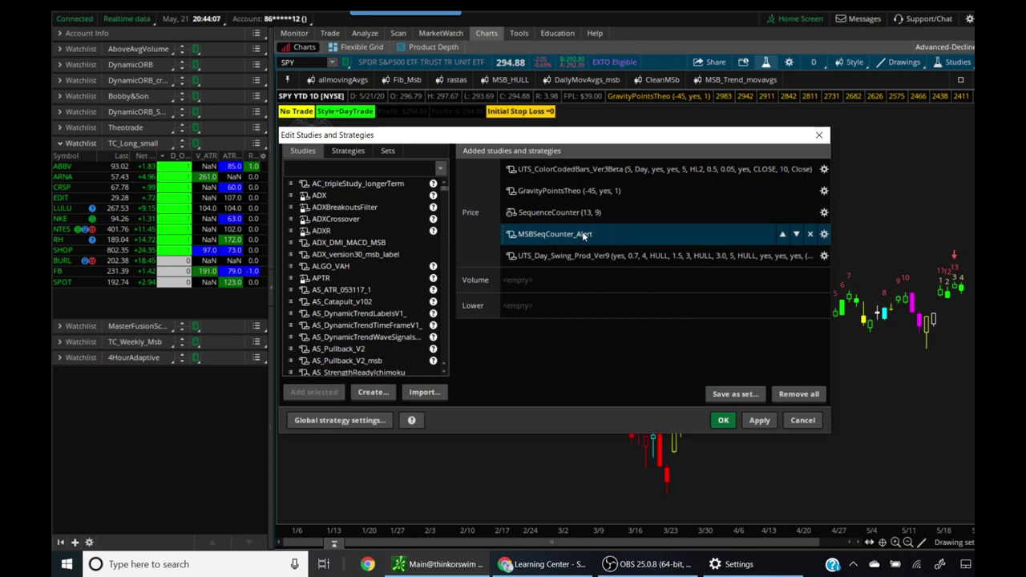
left_click(511, 235)
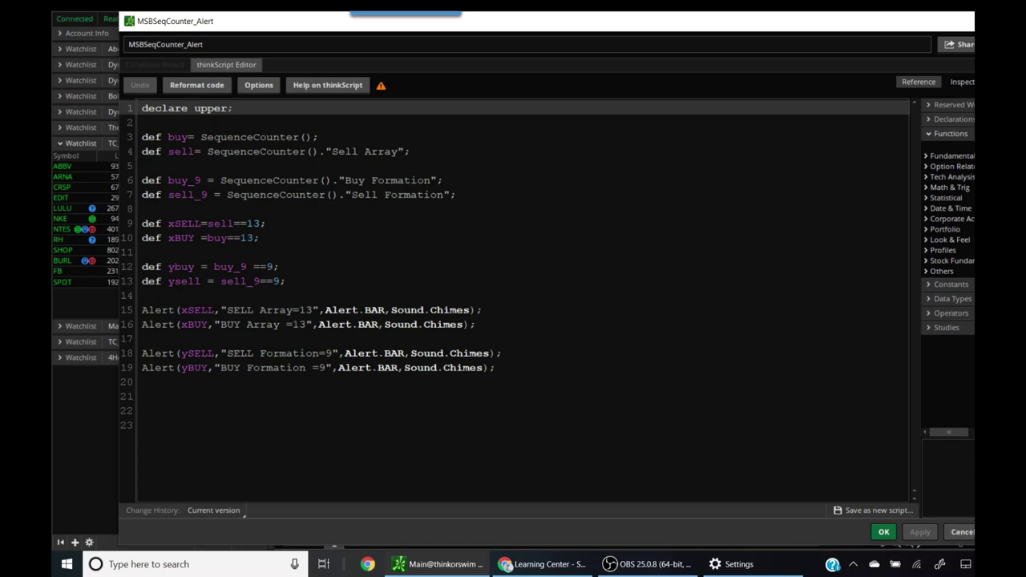
left_click(961, 532)
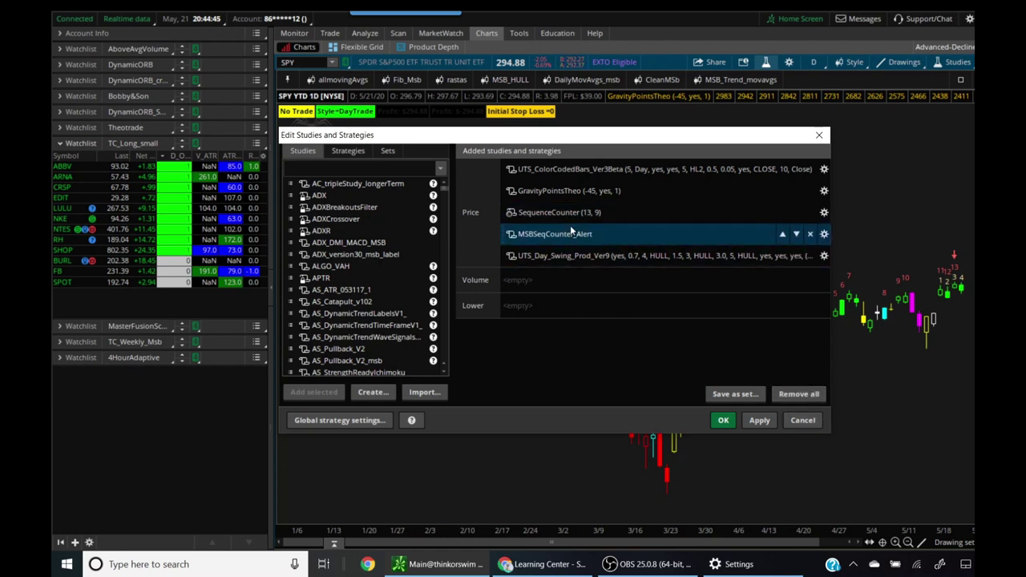
left_click(803, 420)
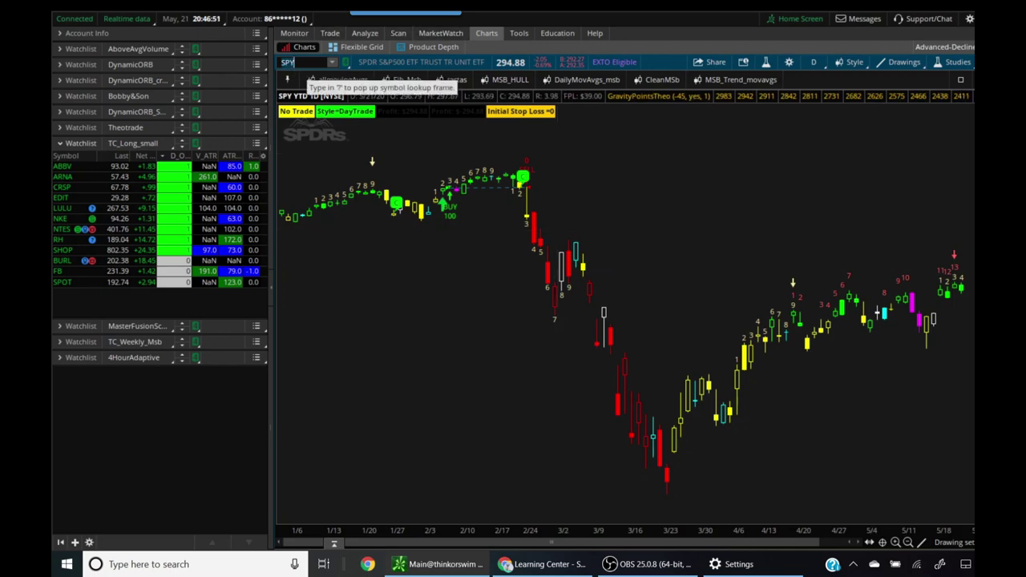
Step: Chart QQQ, examine its most recent daily sequence counts up close, and change the chart symbol to IWM
type("QQQ")
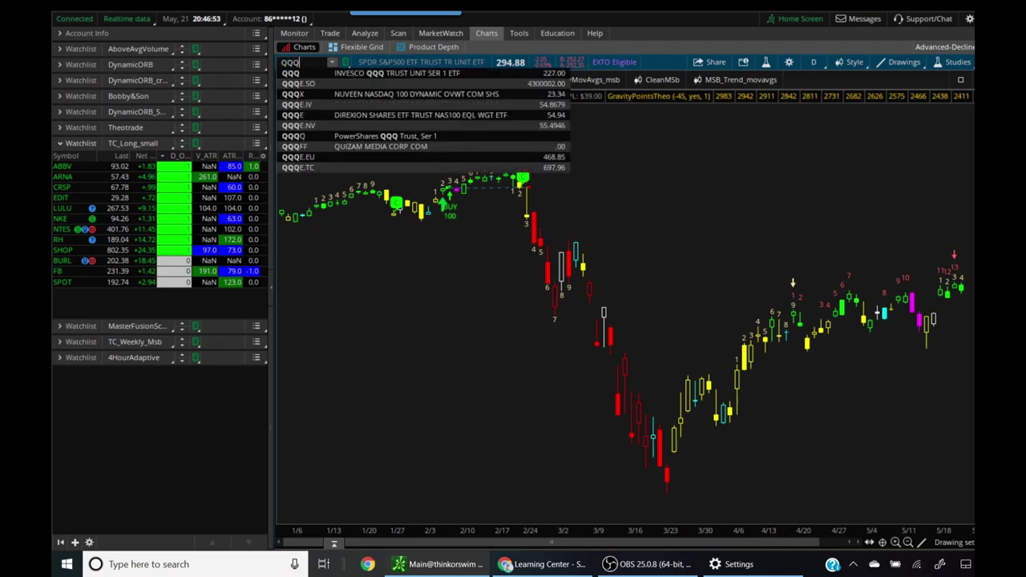
key("Return")
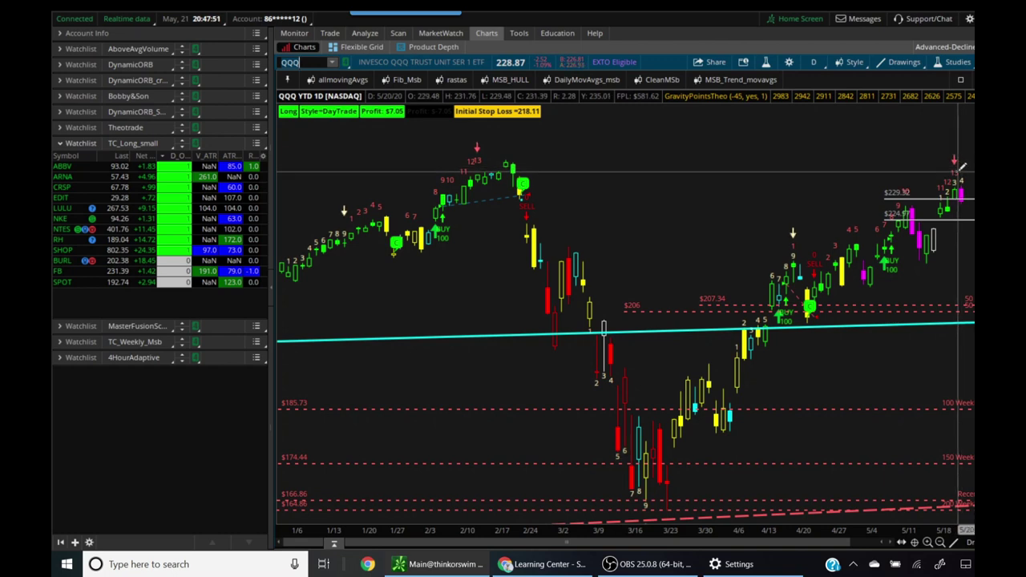
left_click(929, 543)
left_click_drag(546, 546, 921, 553)
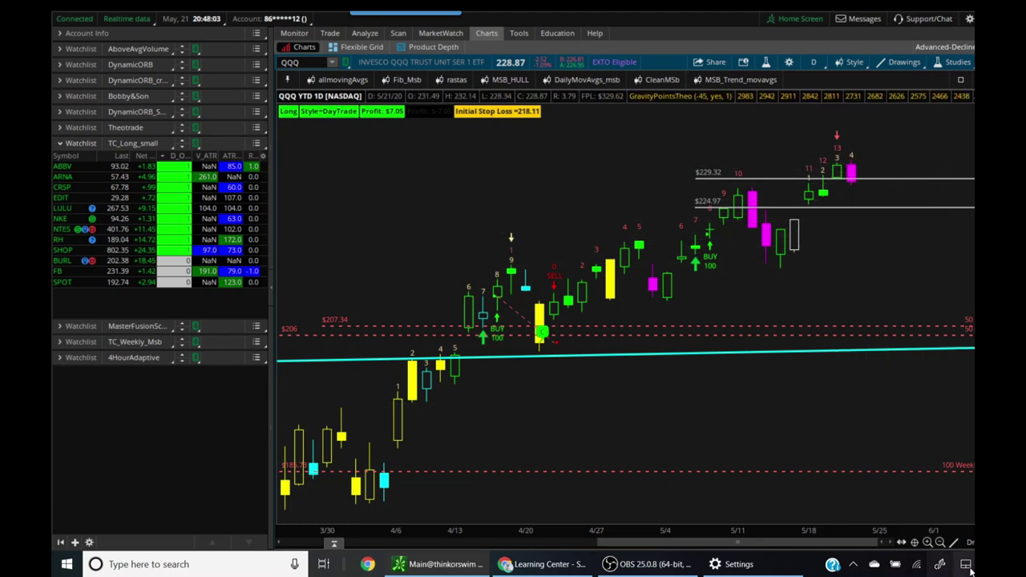
left_click(942, 543)
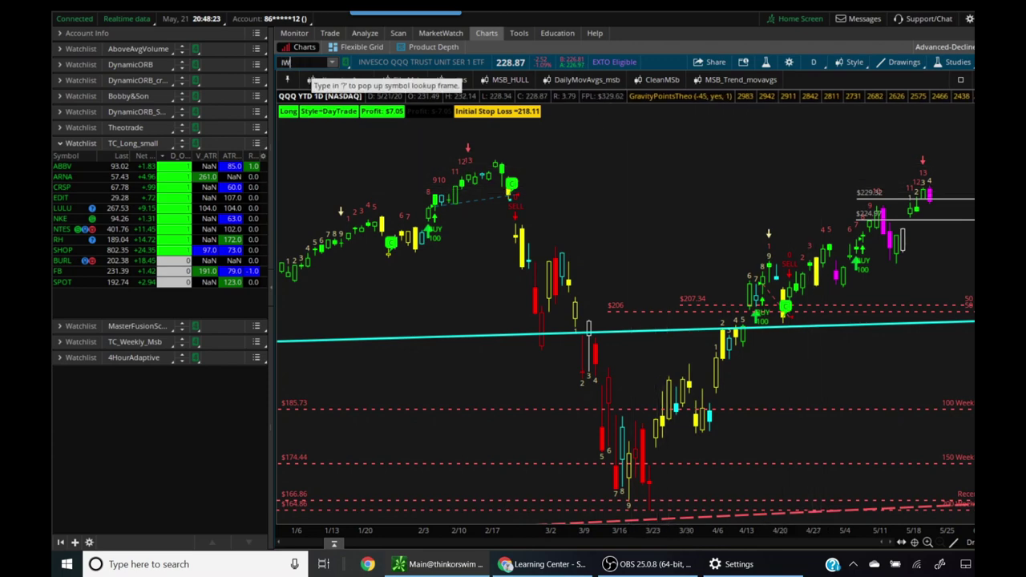
key("Return")
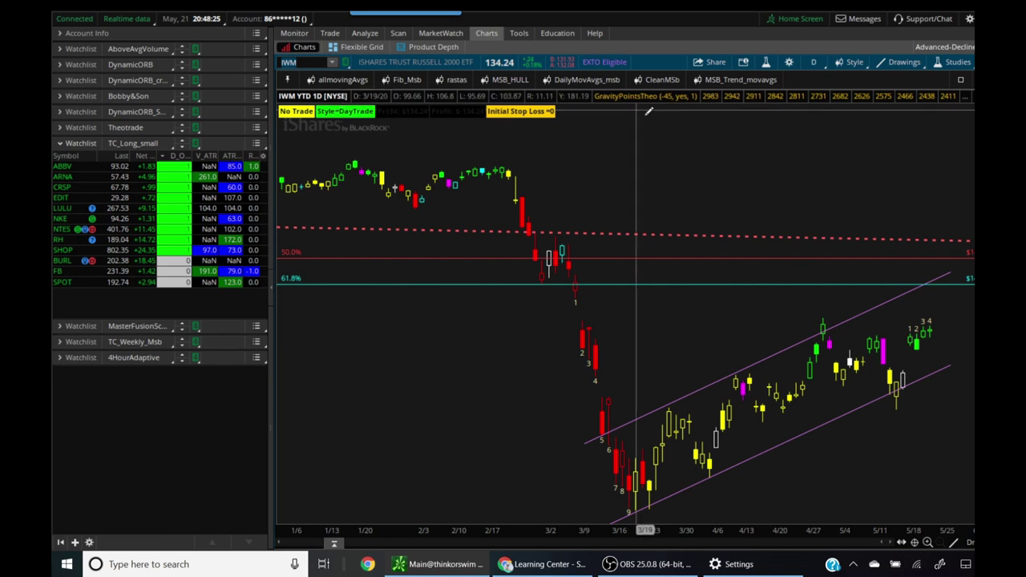
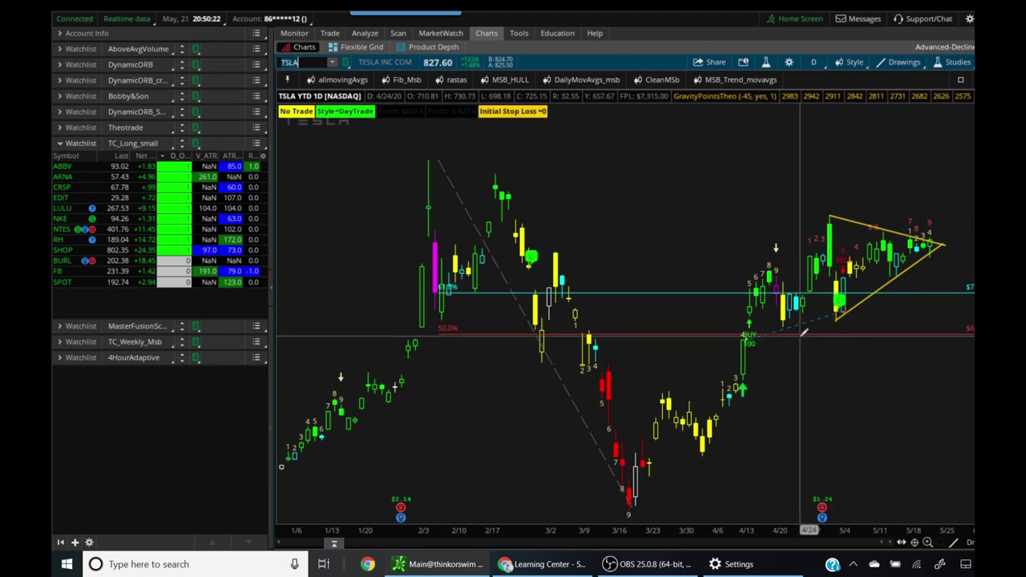
Step: Set the TSLA chart to the 30 D : 15m time frame and examine its recent sequence counts
mouse_move(803, 334)
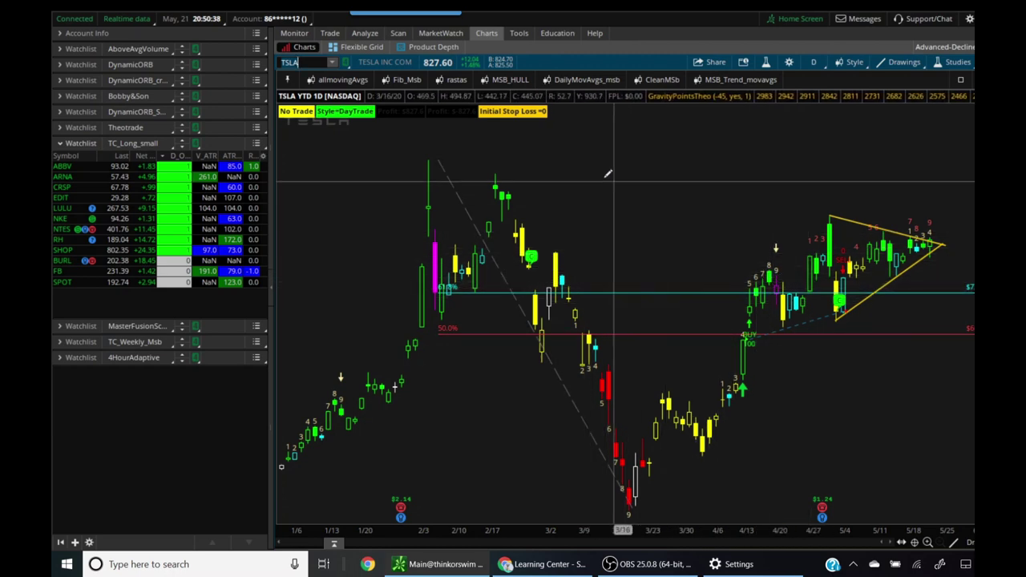
left_click(819, 64)
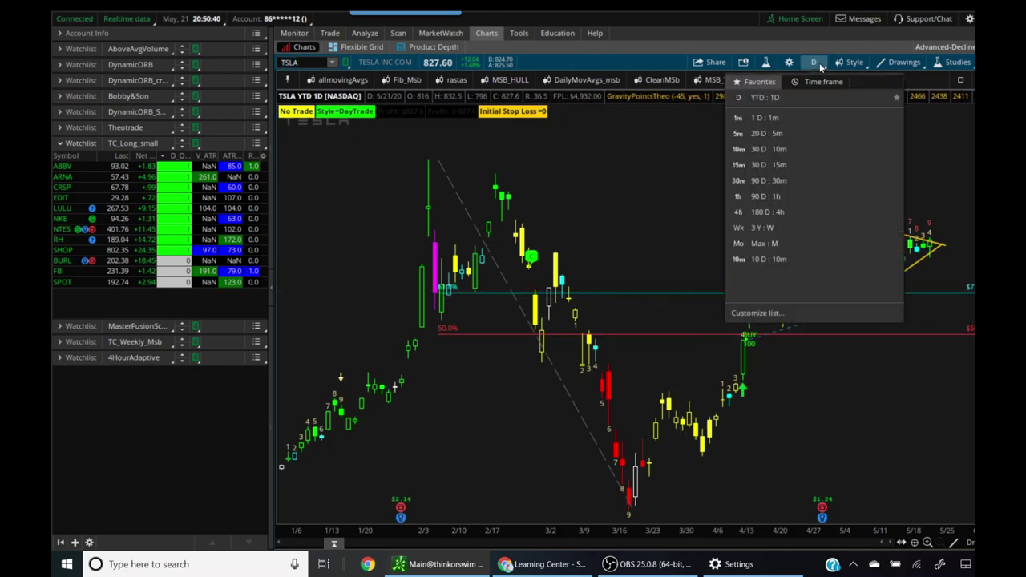
left_click(772, 166)
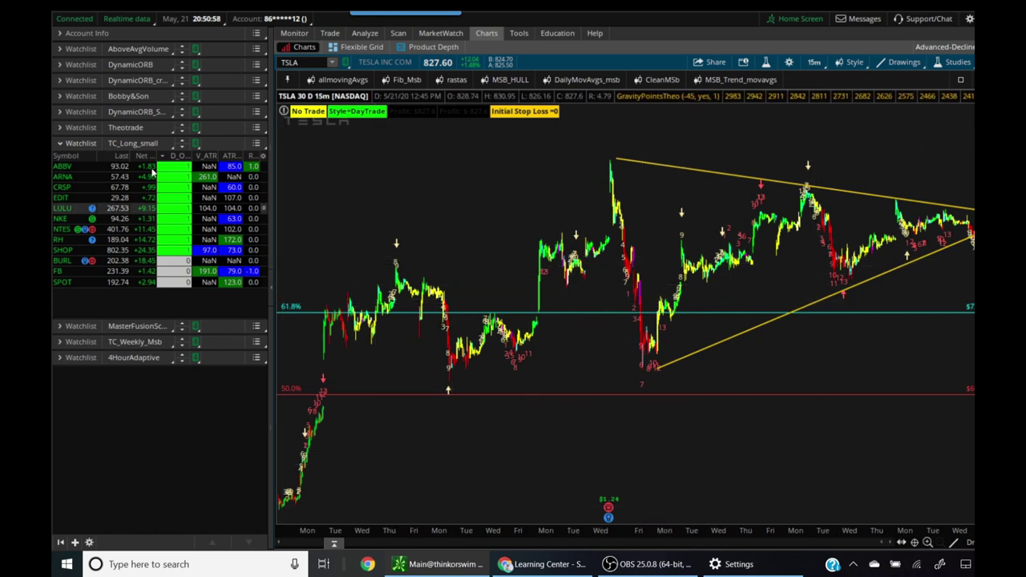
left_click(151, 174)
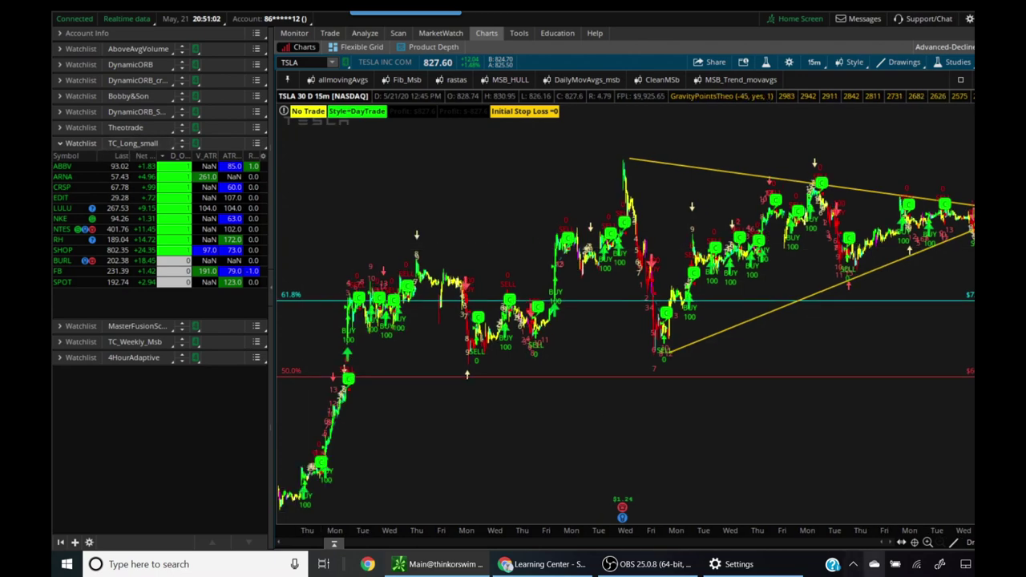
left_click(931, 544)
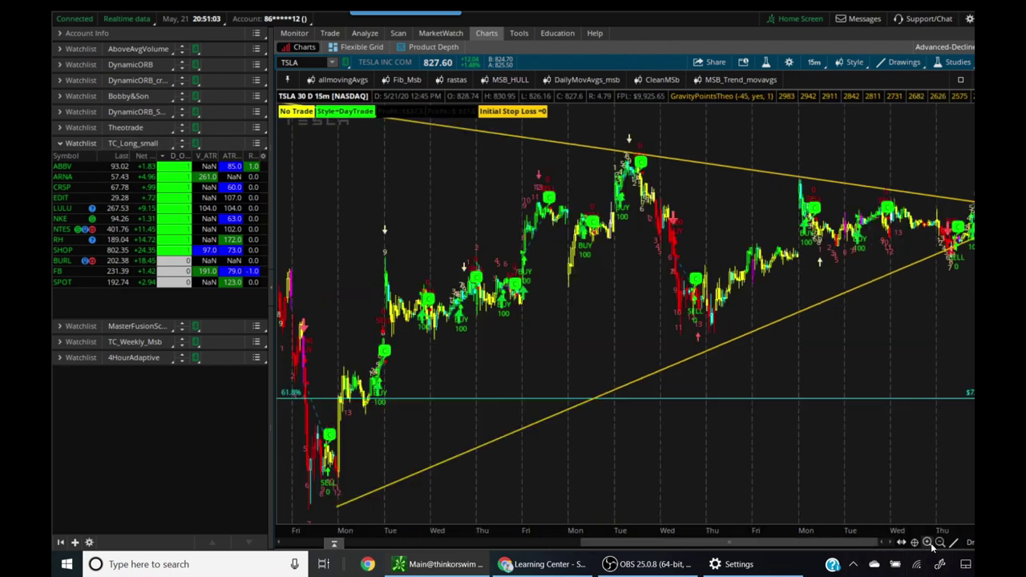
Step: Chart ABBV from the TC_Long_small watchlist and examine its latest 15-minute sequence counts up close
left_click(117, 169)
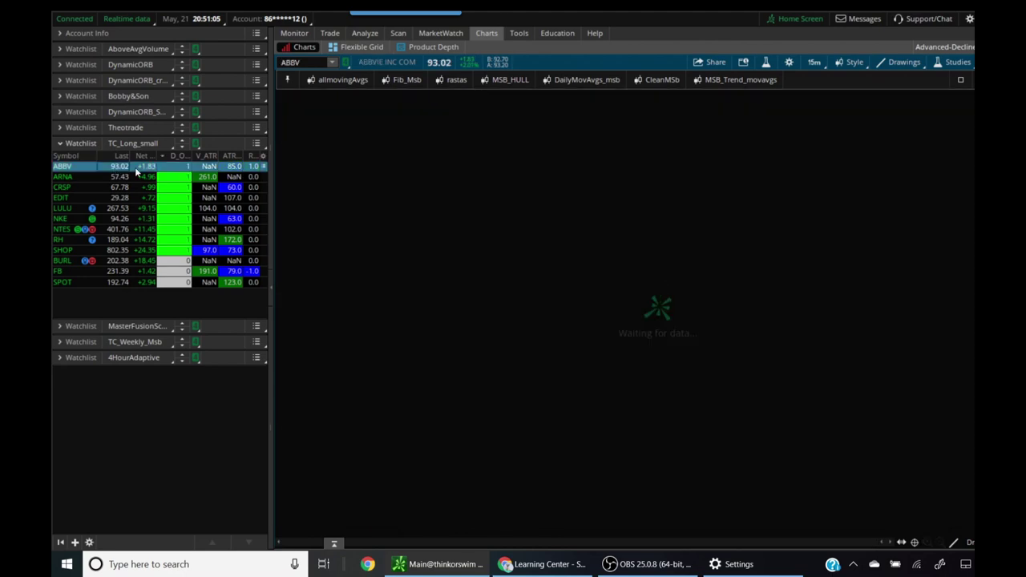
scroll(321, 195, "down", 3)
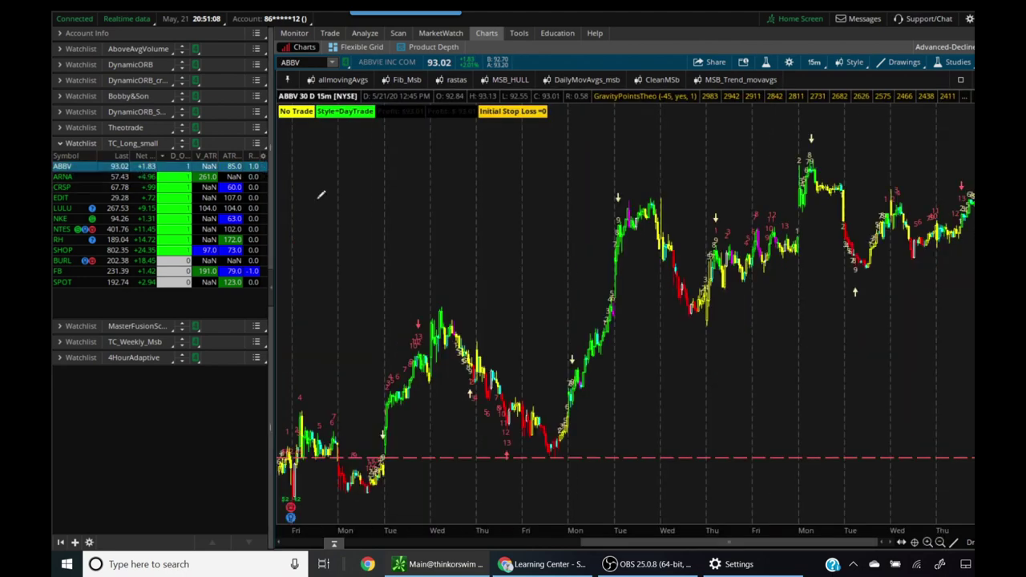
left_click(928, 543)
left_click(929, 543)
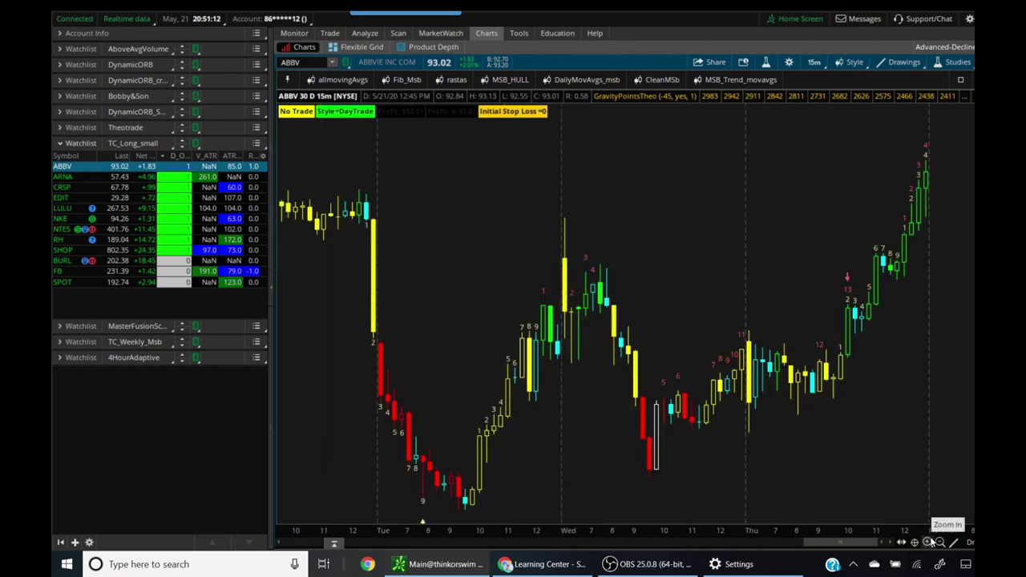
Step: Chart ARNA from the watchlist and review the UTS_Day_Swing_Prod_Ver9 strategy report through its latest trades
left_click(118, 177)
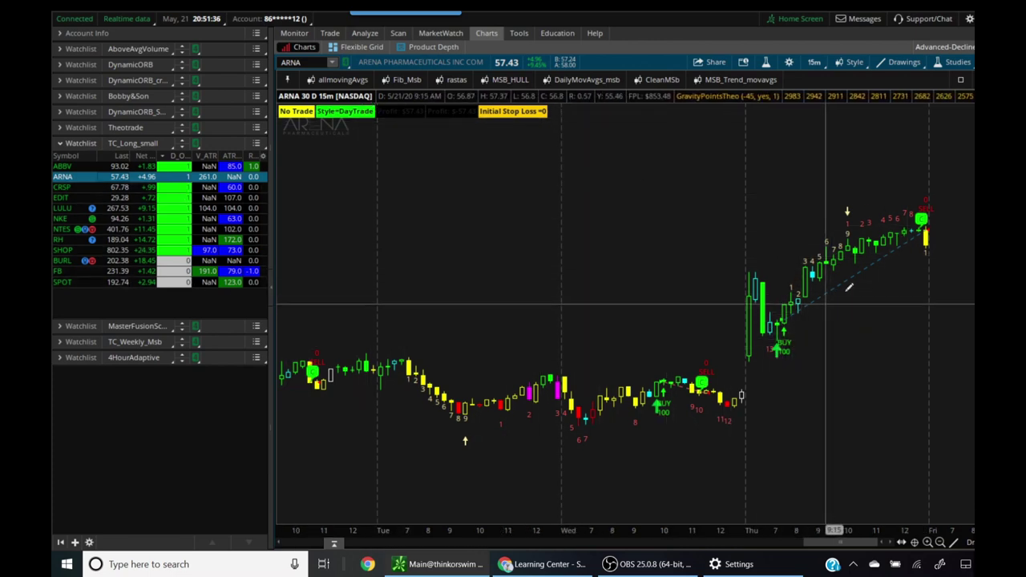
right_click(781, 354)
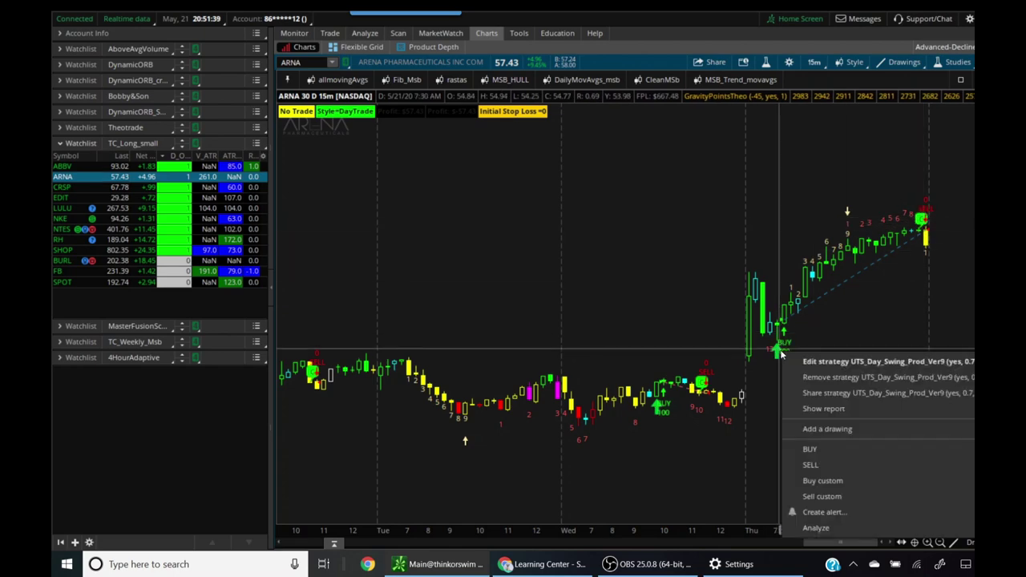
left_click(826, 411)
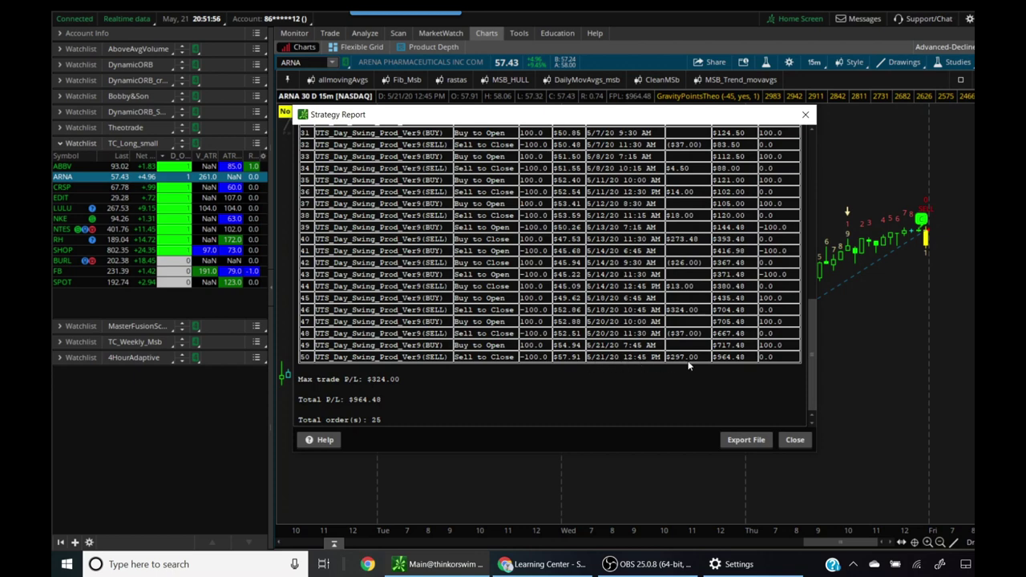
left_click(792, 440)
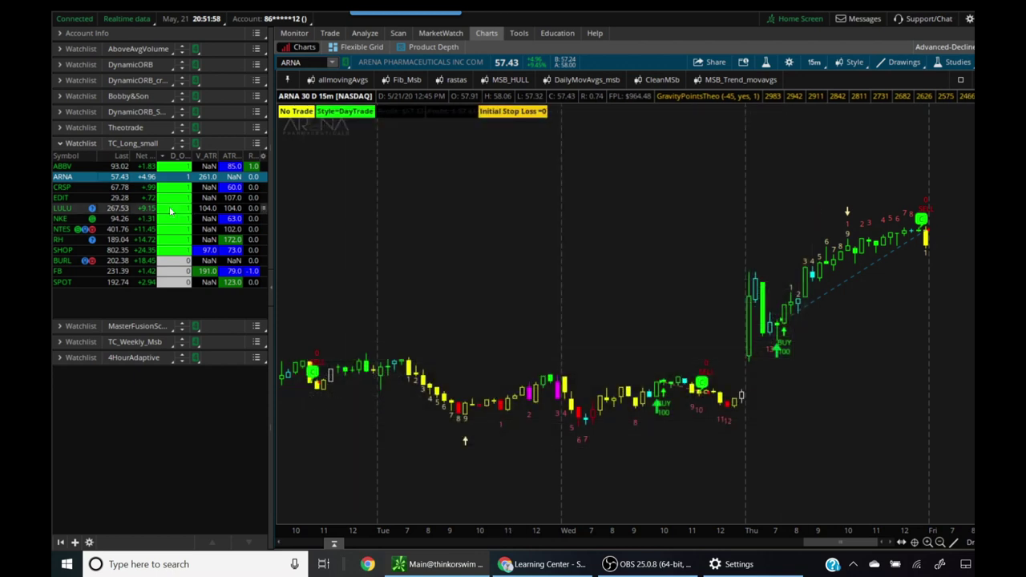
Step: Chart BURL from the watchlist and review its UTS_Day_Swing_Prod_Ver9 strategy report down to the last trades
left_click(134, 261)
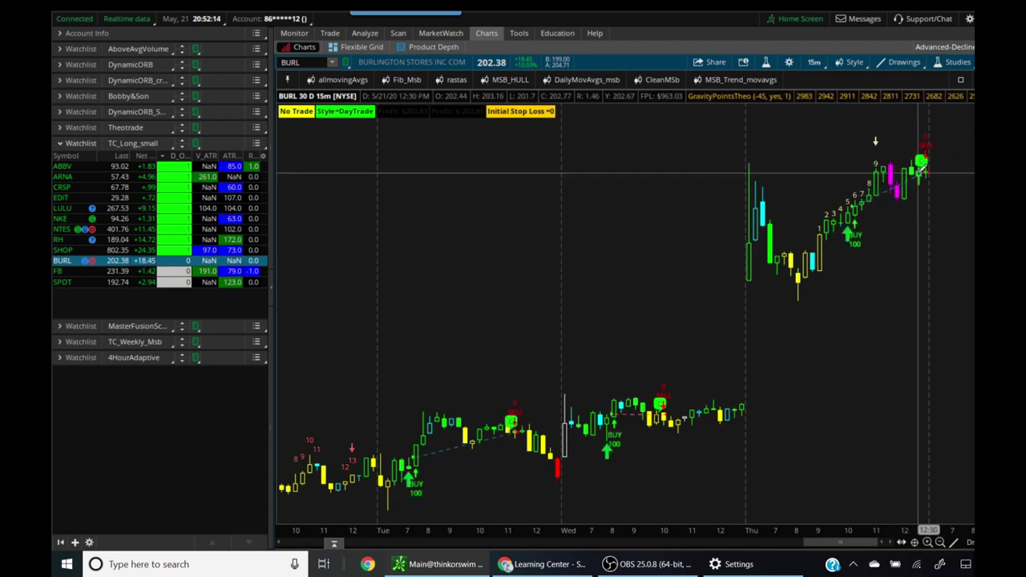
right_click(848, 233)
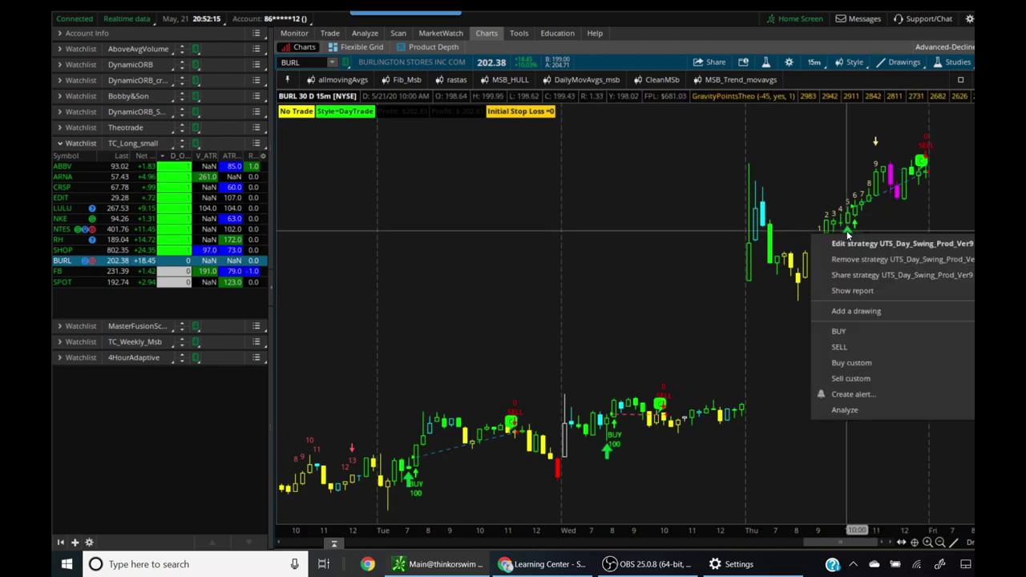
left_click(864, 290)
scroll(653, 298, "down", 10)
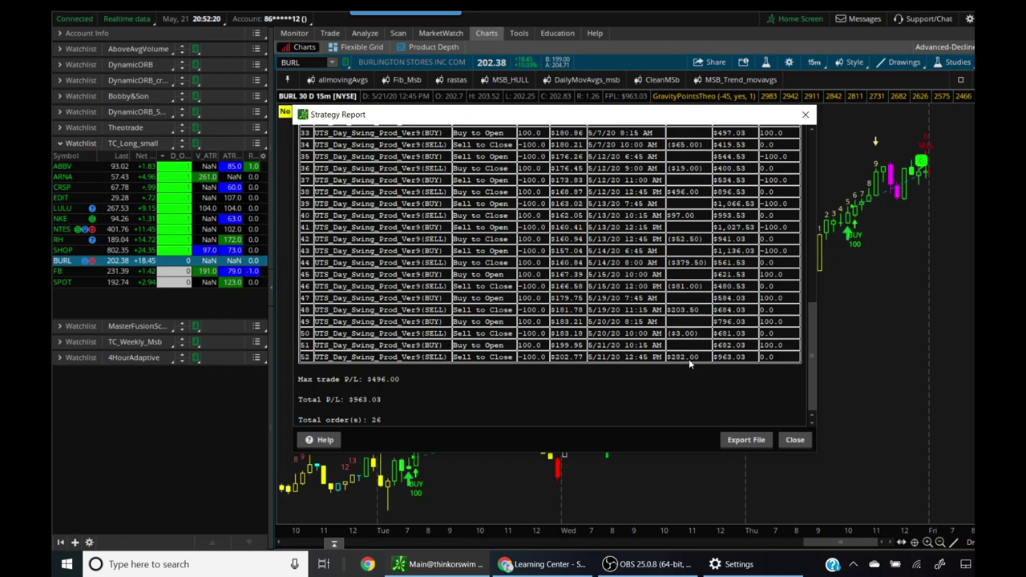
left_click(793, 441)
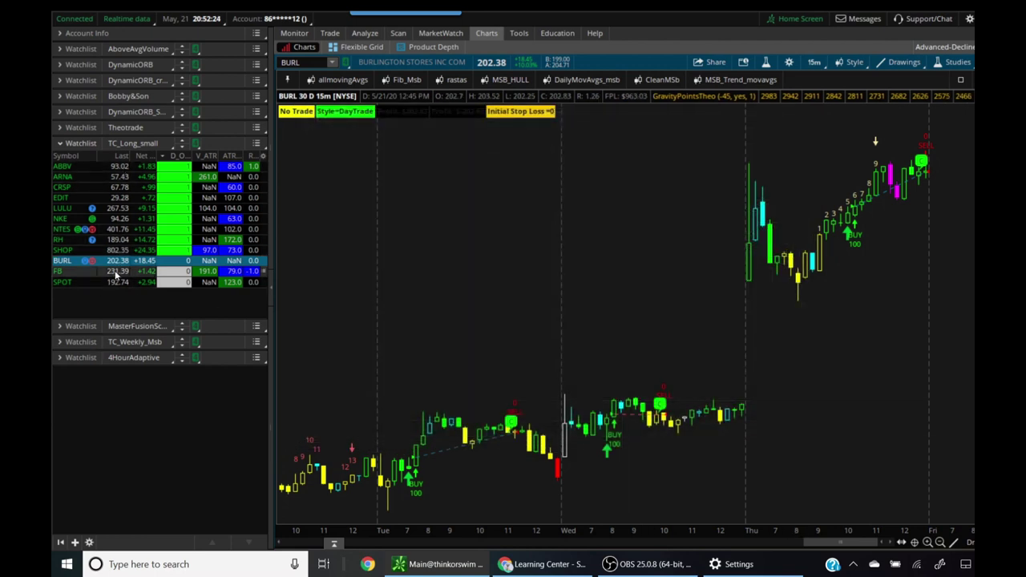
Step: Chart NKE from the TC_Long_small watchlist and review its UTS_Day_Swing_Prod_Ver9 strategy report down to the last trades and total P/L
left_click(141, 220)
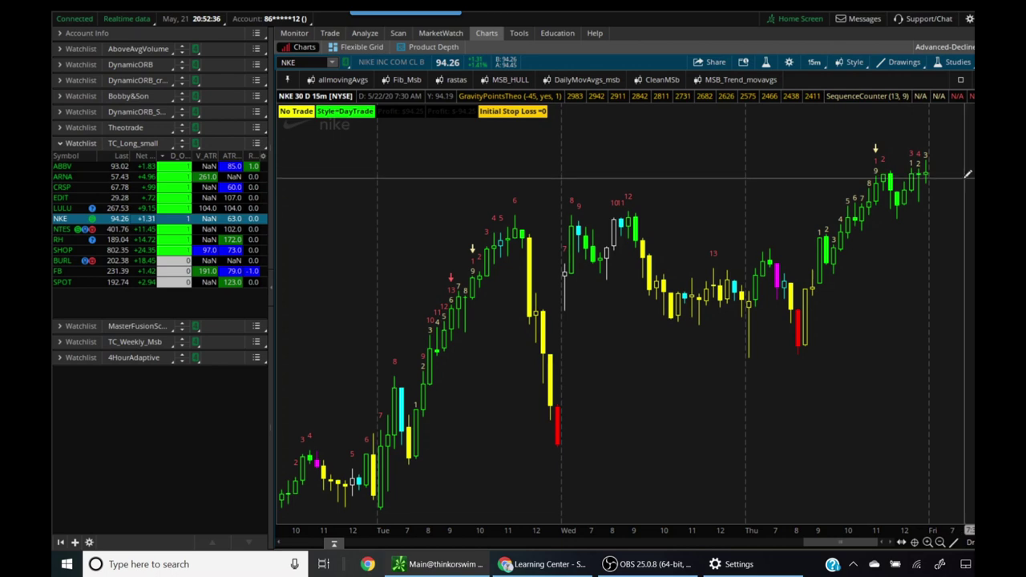
left_click(314, 76)
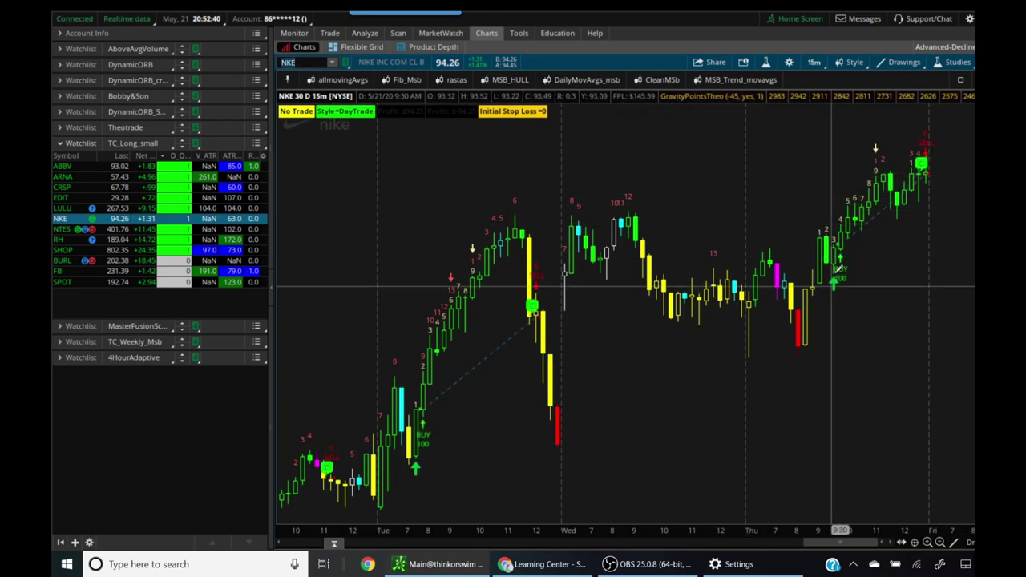
right_click(834, 285)
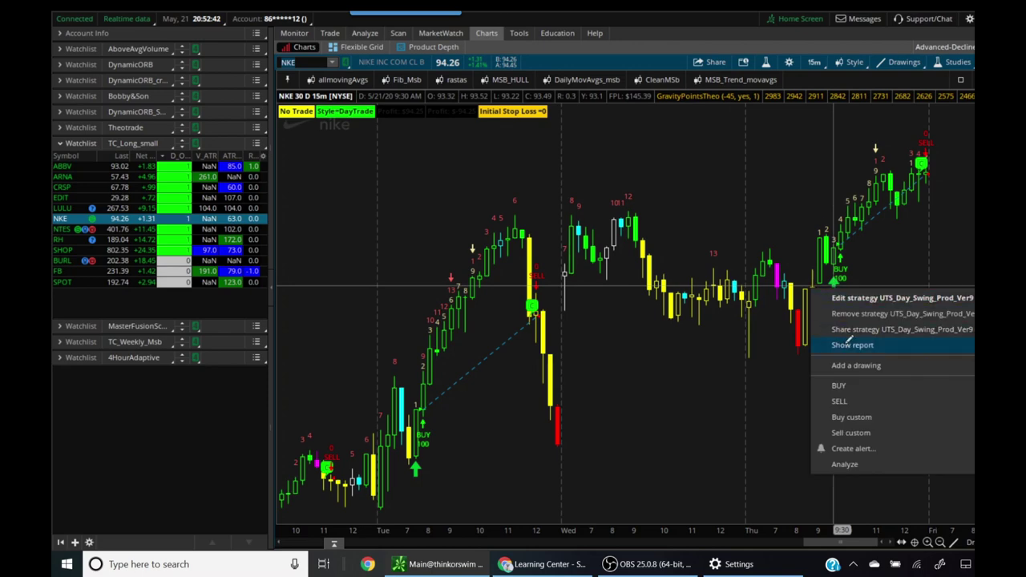
left_click(827, 341)
scroll(651, 303, "down", 9)
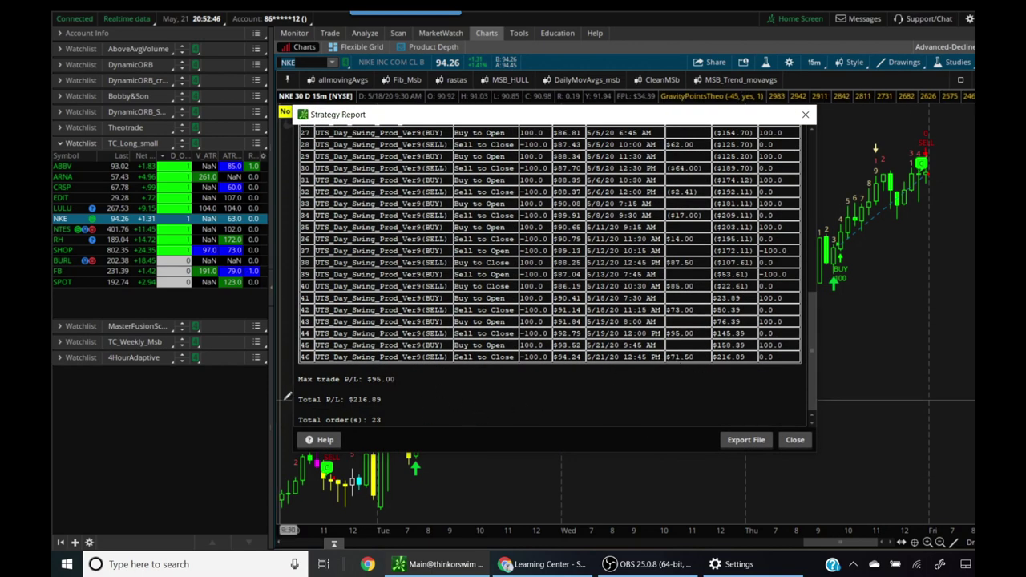
left_click(794, 442)
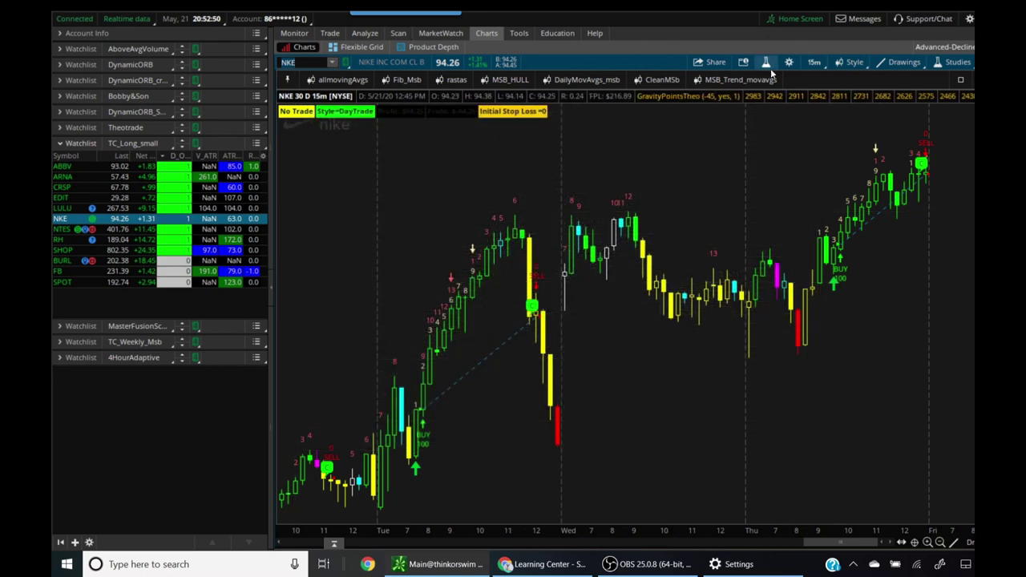
Step: Switch the chart to the 20 D : 5m time frame and load the TSLA symbol
left_click(813, 64)
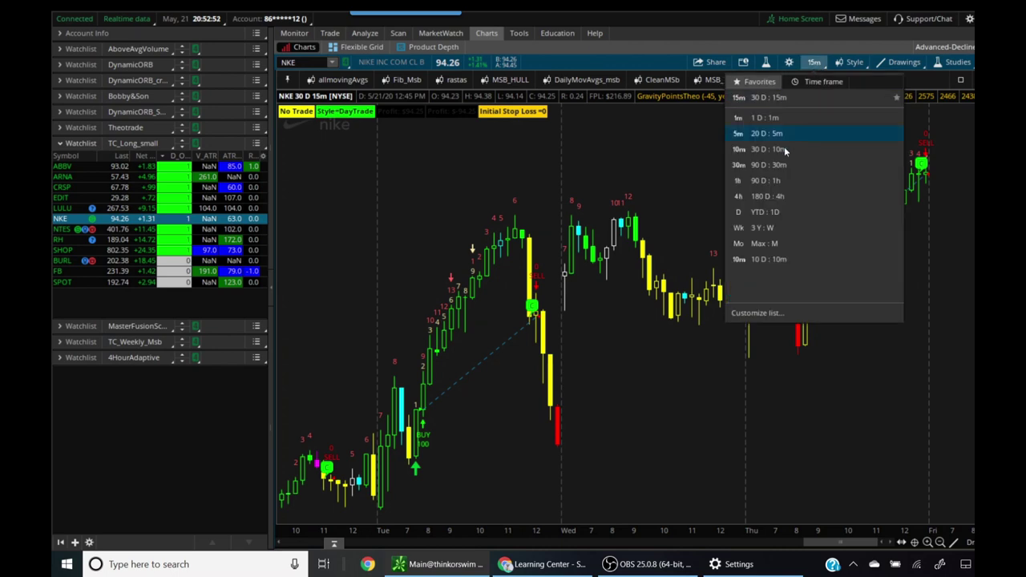
left_click(777, 136)
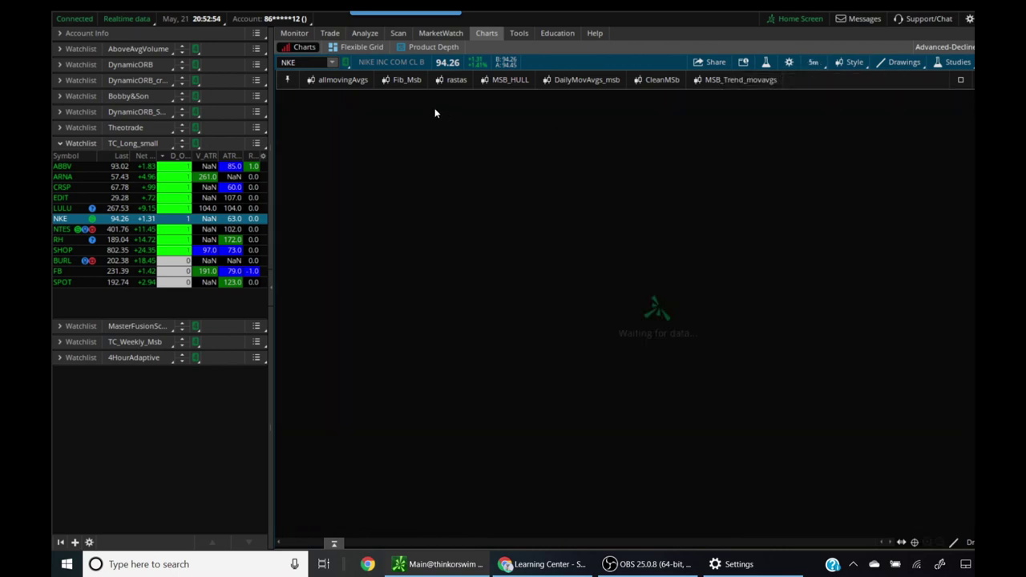
left_click(308, 62)
type("TSLA")
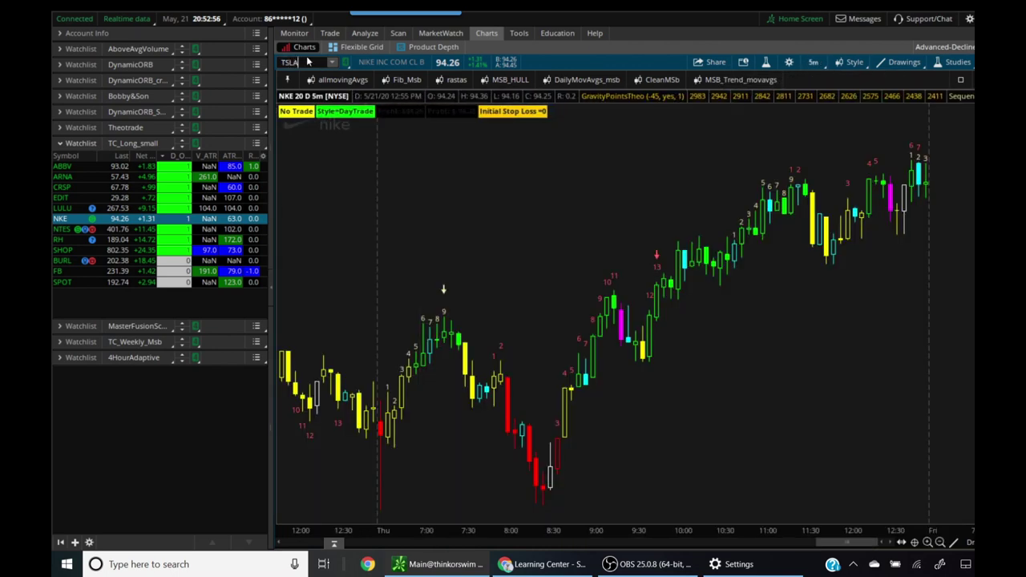
key("Return")
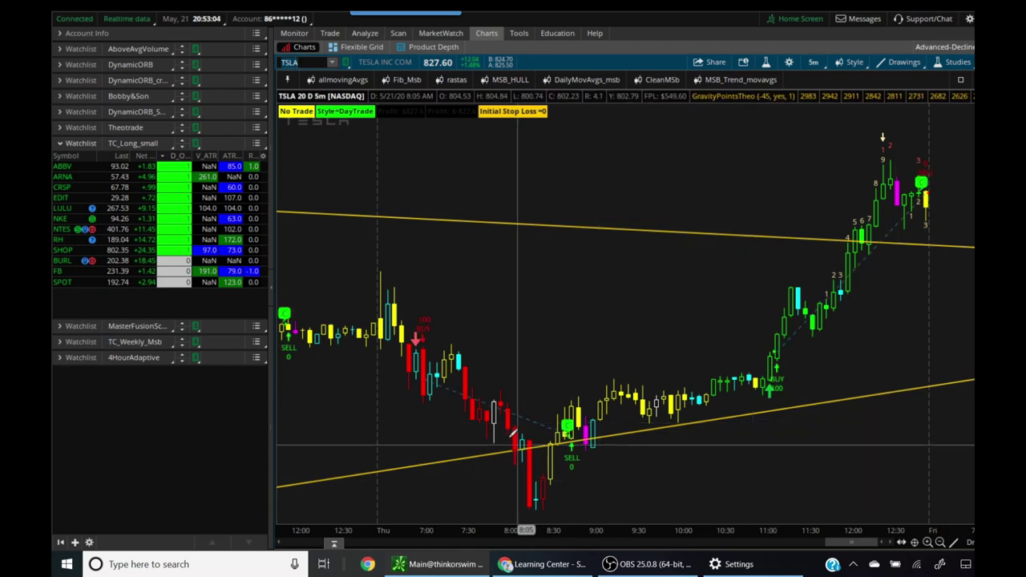
Step: Review the UTS_Day_Swing_Prod_Ver9 strategy report for the TSLA 5-minute chart through its latest trades and total P/L
right_click(417, 345)
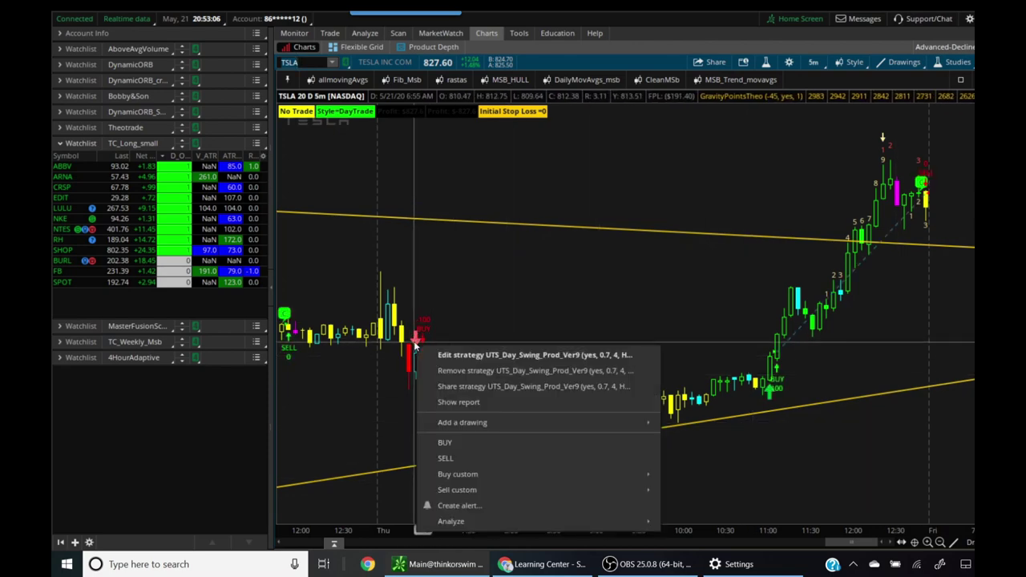
left_click(468, 403)
scroll(453, 329, "down", 10)
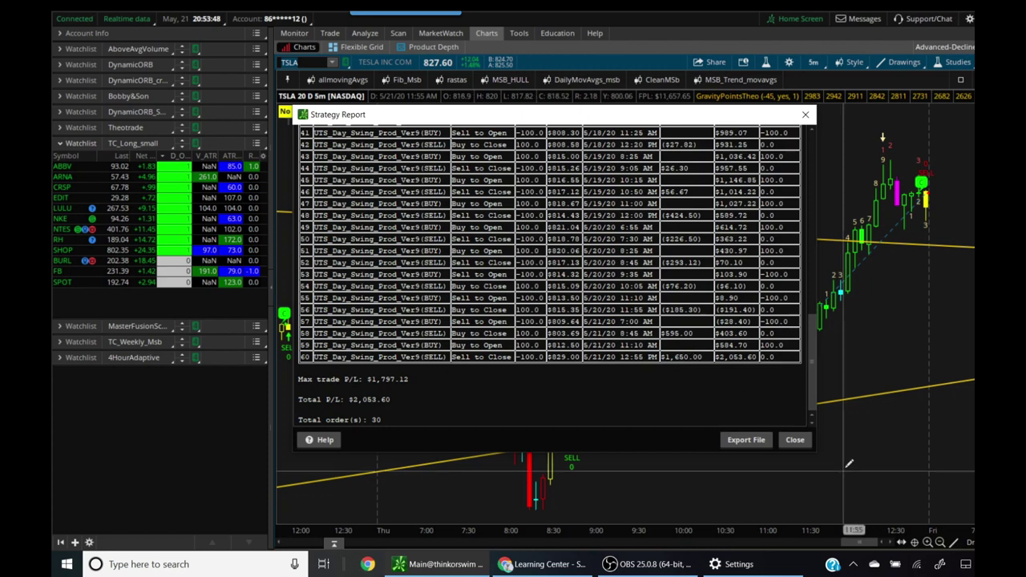
left_click(796, 440)
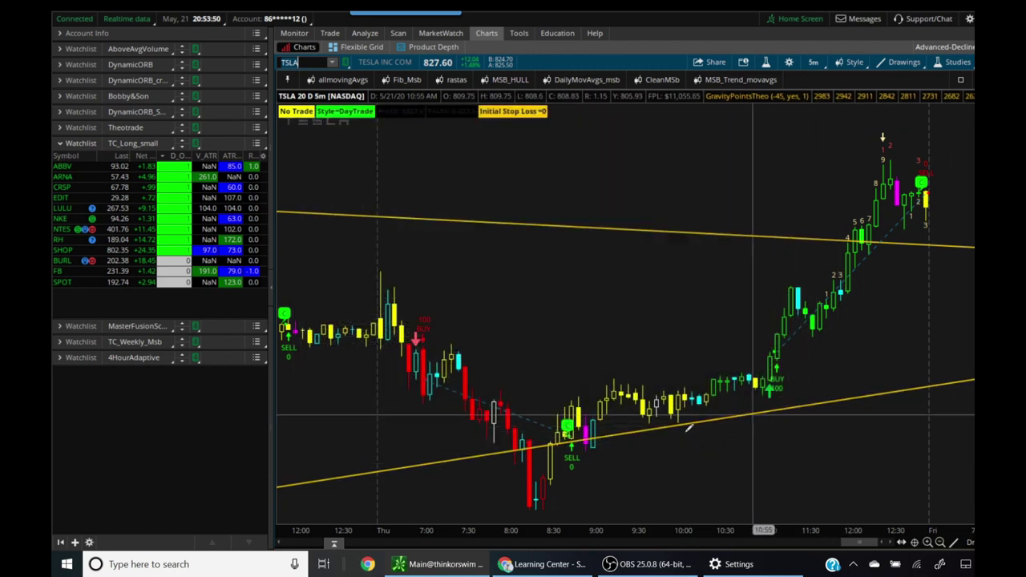